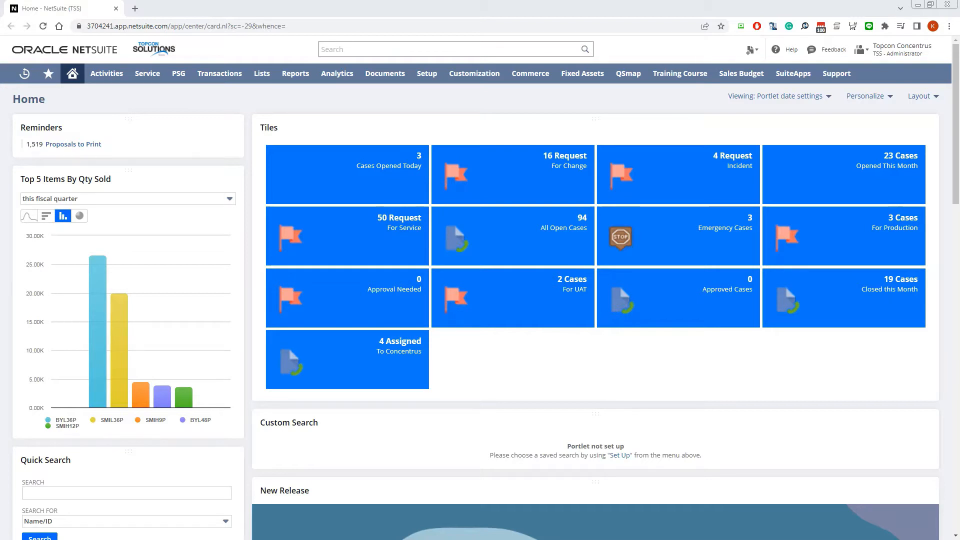
Switch to the Topcon Email Signature Document in Word and copy the whole signature block, from "Kind regards" through the website link
{"action": "key", "text": "alt+Tab"}
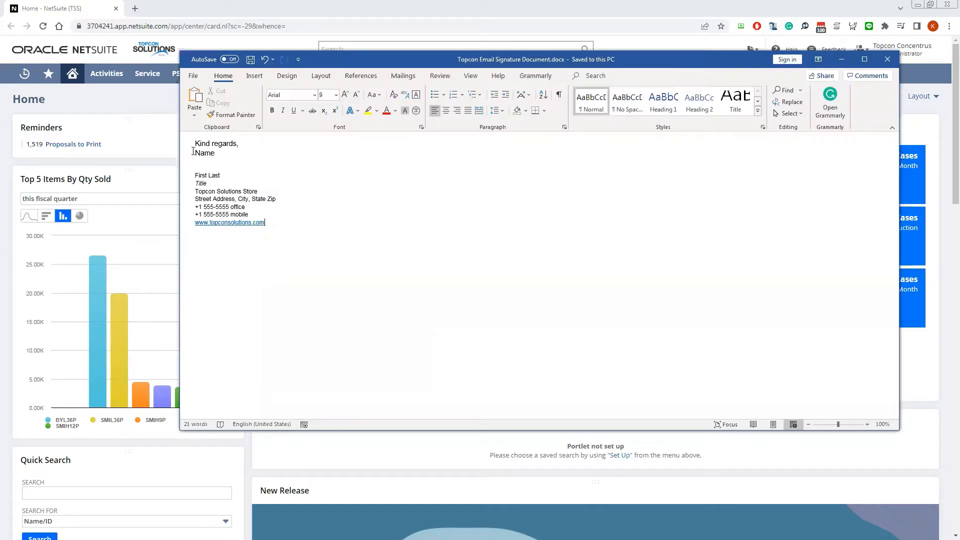
{"action": "left_click_drag", "start_coordinate": [195, 143], "coordinate": [275, 226]}
{"action": "left_click", "coordinate": [298, 266]}
{"action": "left_click_drag", "start_coordinate": [194, 143], "coordinate": [281, 220]}
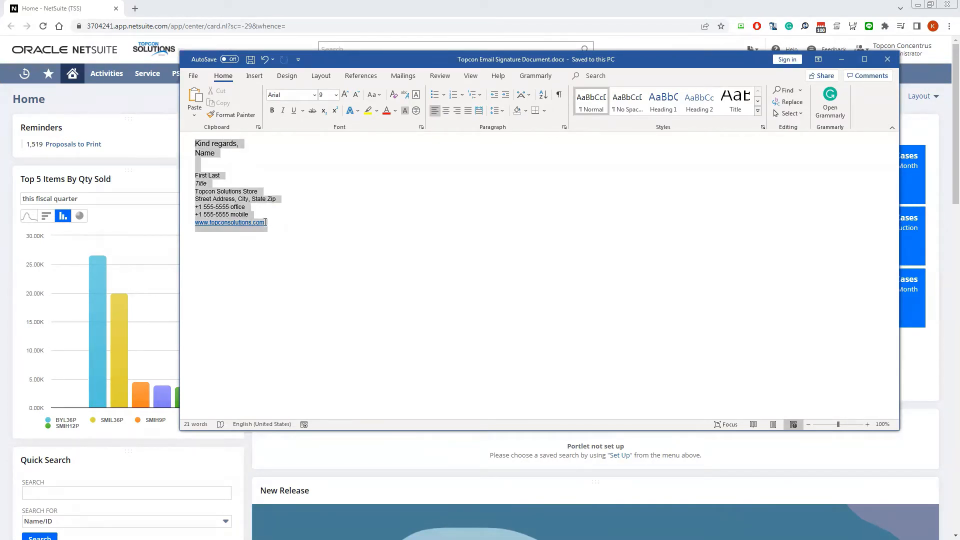
{"action": "key", "text": "ctrl+c"}
Switch back to NetSuite in the browser and open a new scriptable email template in a separate browser tab
{"action": "left_click", "coordinate": [314, 9]}
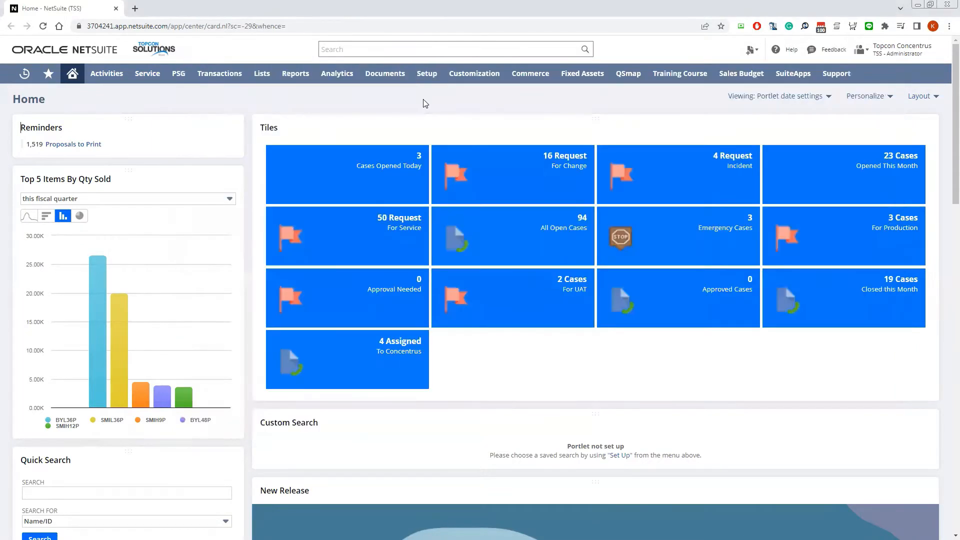
{"action": "mouse_move", "coordinate": [385, 73]}
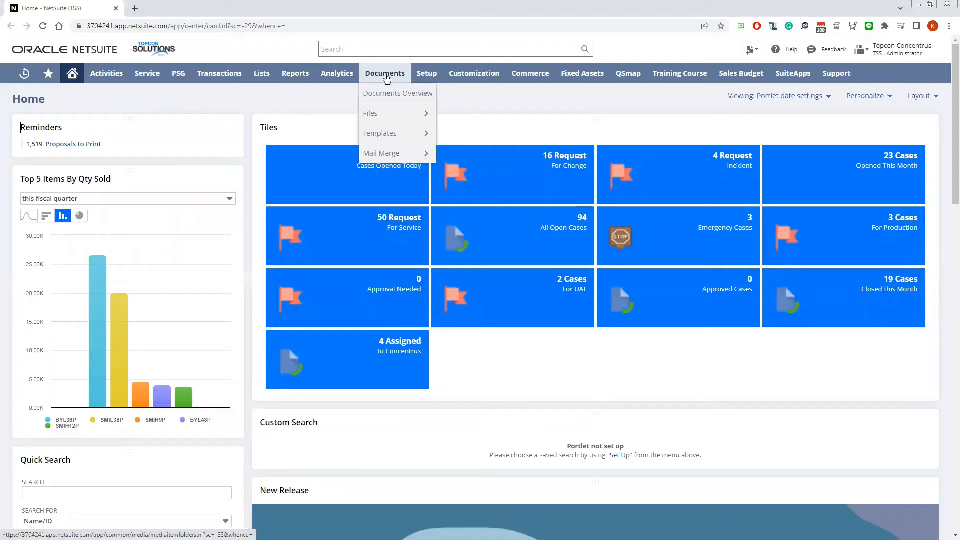
{"action": "mouse_move", "coordinate": [392, 116]}
{"action": "mouse_move", "coordinate": [390, 137]}
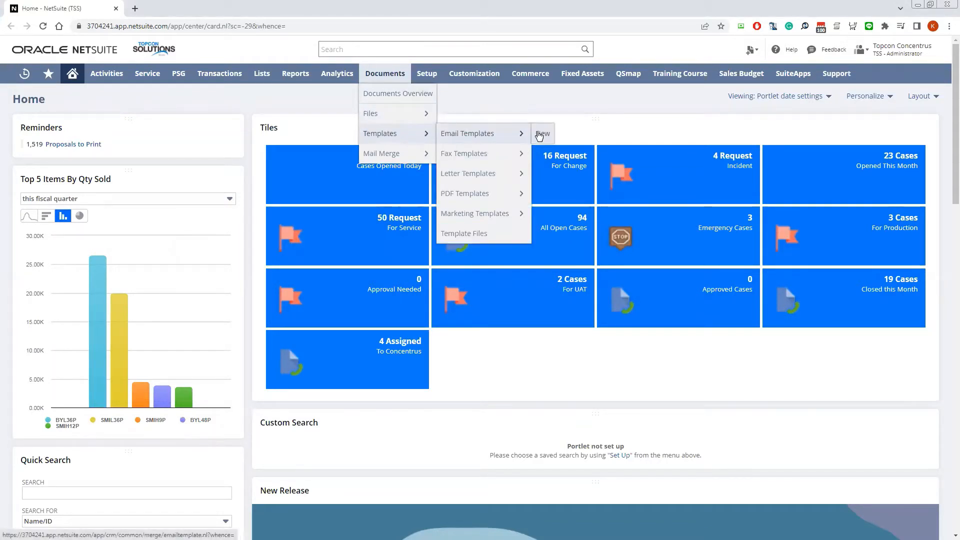
{"action": "right_click", "coordinate": [539, 135]}
{"action": "left_click", "coordinate": [565, 141]}
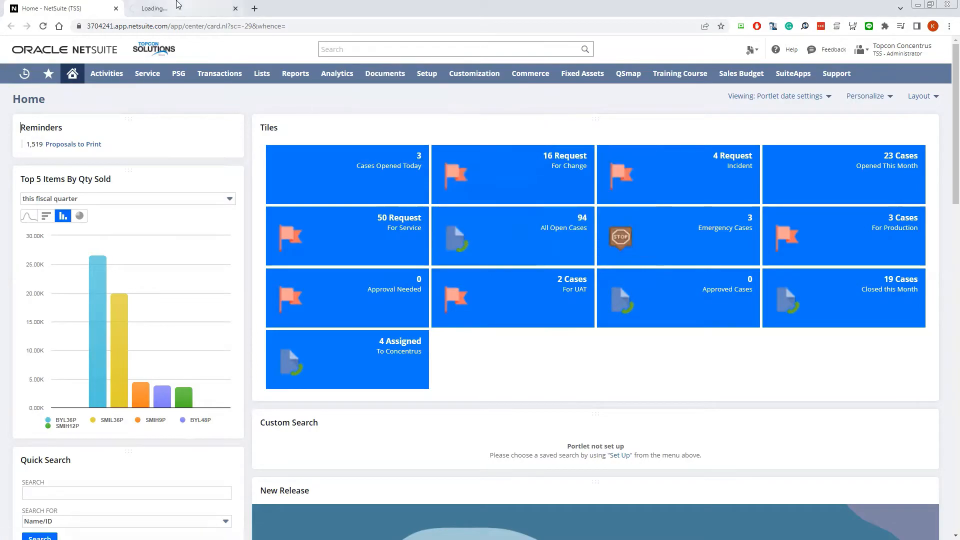
{"action": "left_click", "coordinate": [176, 6]}
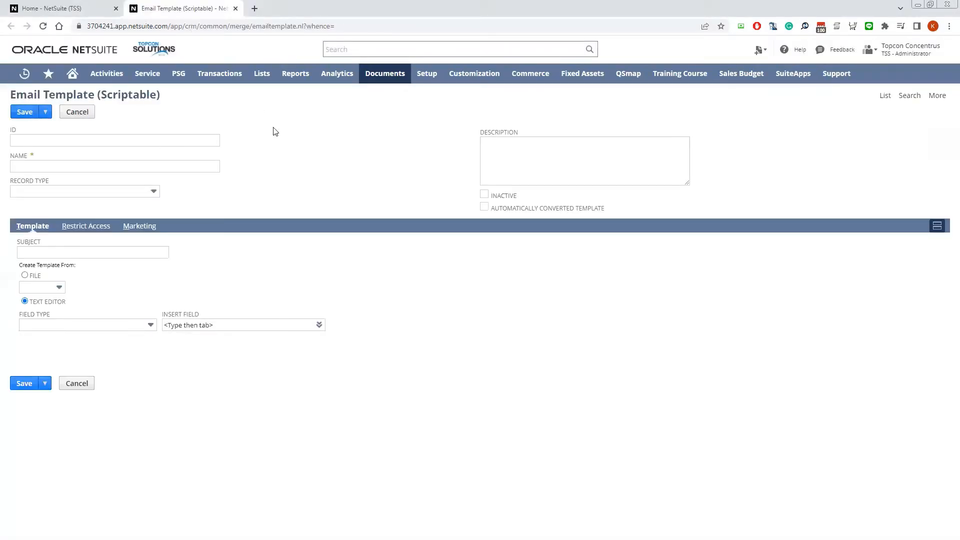
Paste the copied signature block into the body of the email template's text editor
{"action": "scroll", "coordinate": [281, 140], "scroll_direction": "down", "scroll_amount": 3}
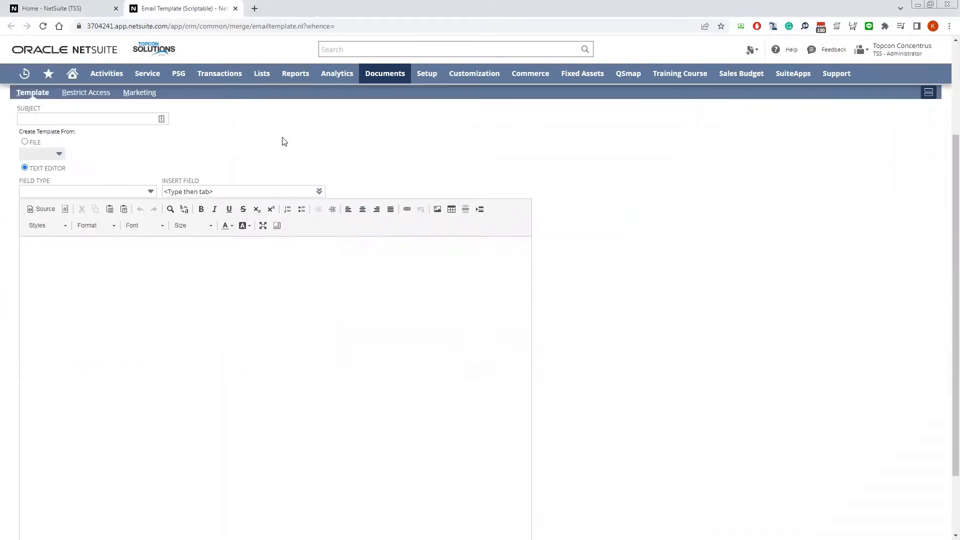
{"action": "left_click", "coordinate": [95, 254]}
{"action": "key", "text": "ctrl+v"}
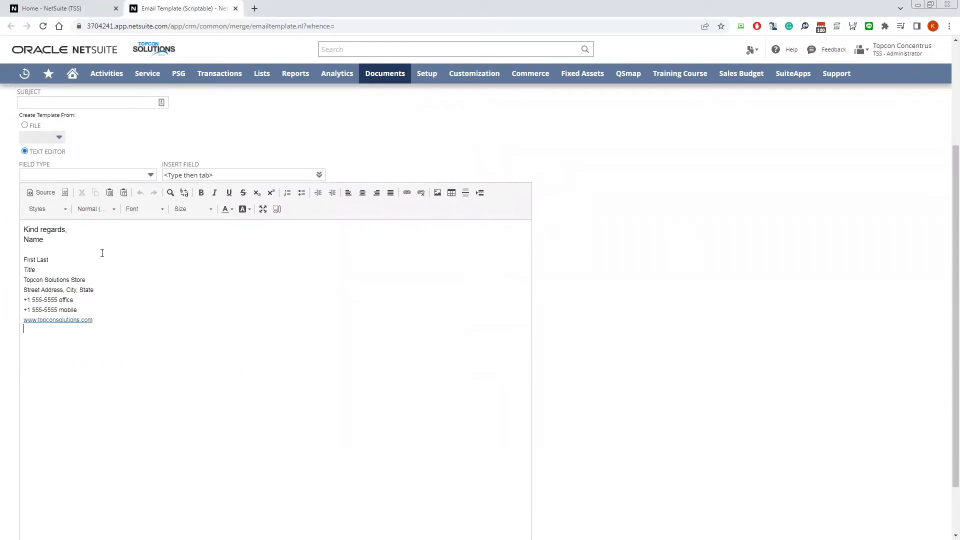
Set the font of the entire pasted signature to Arial
{"action": "left_click_drag", "start_coordinate": [24, 229], "coordinate": [102, 236]}
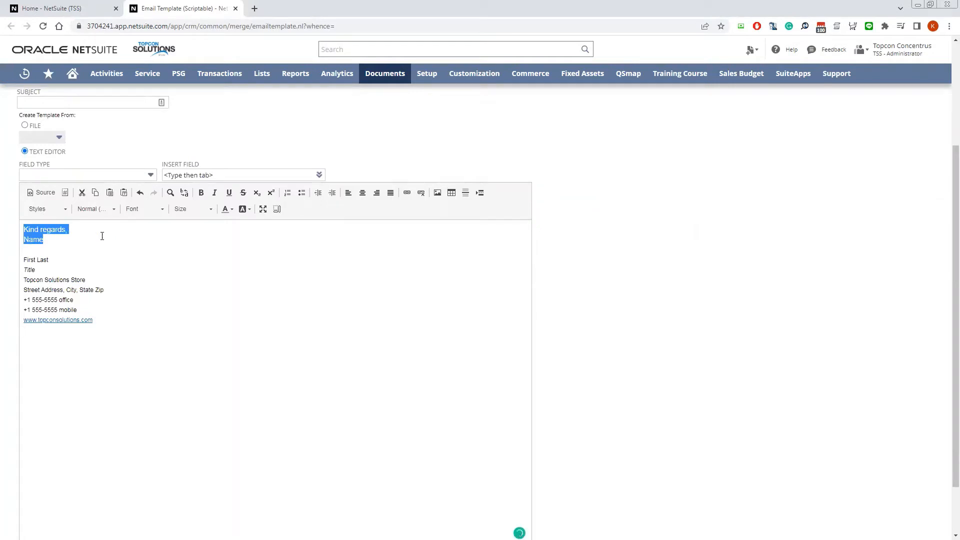
{"action": "left_click", "coordinate": [159, 210]}
{"action": "left_click", "coordinate": [27, 268]}
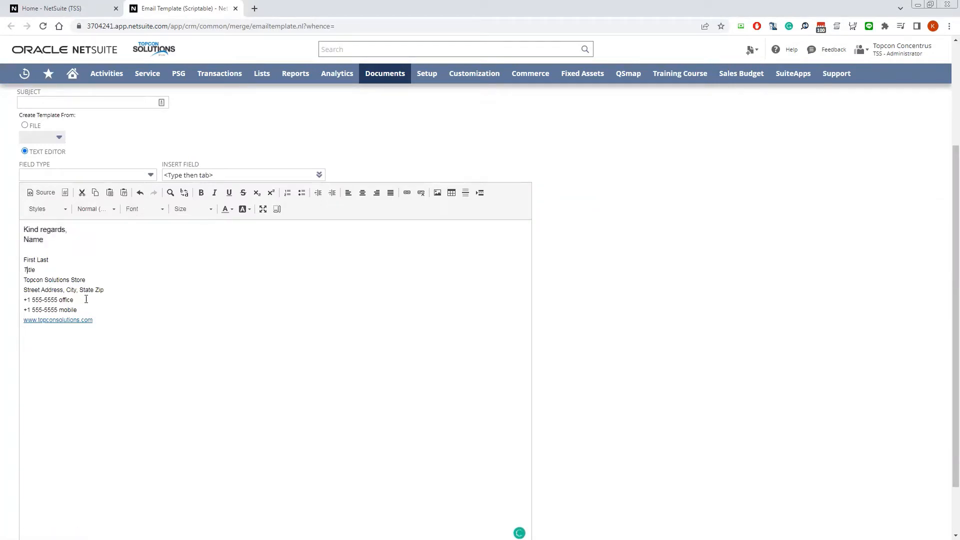
{"action": "left_click_drag", "start_coordinate": [97, 320], "coordinate": [22, 228]}
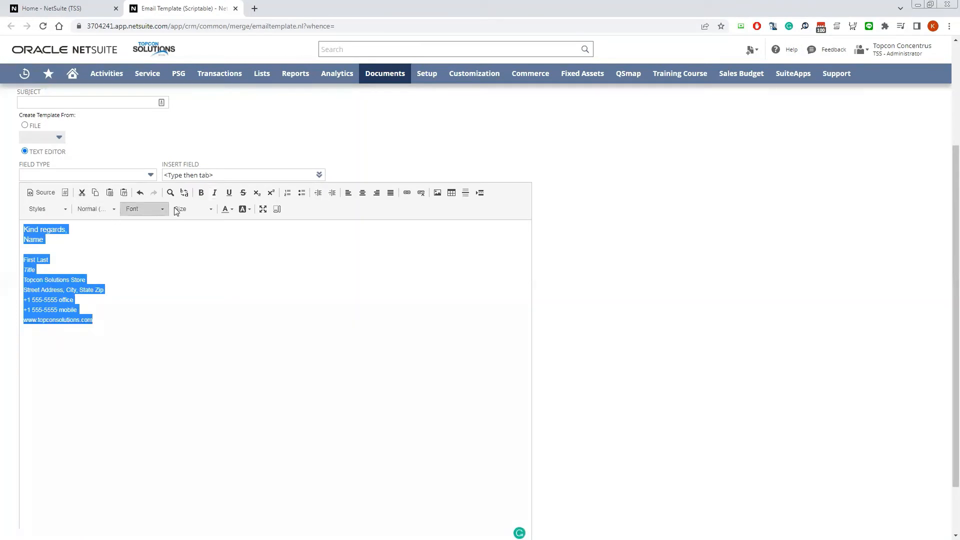
{"action": "left_click", "coordinate": [159, 210]}
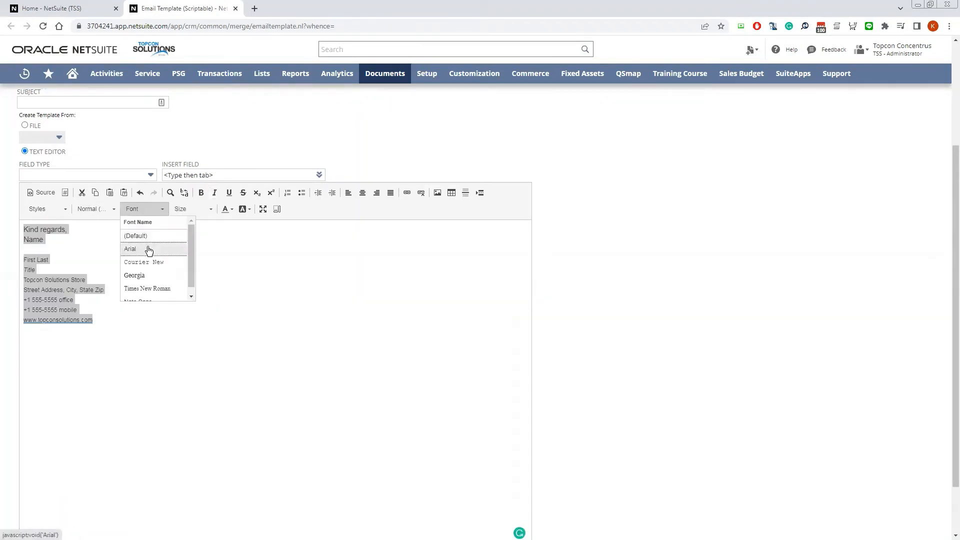
{"action": "left_click", "coordinate": [150, 250]}
Set the font size of the "Kind regards" and "Name" lines to 11
{"action": "left_click_drag", "start_coordinate": [75, 245], "coordinate": [18, 229]}
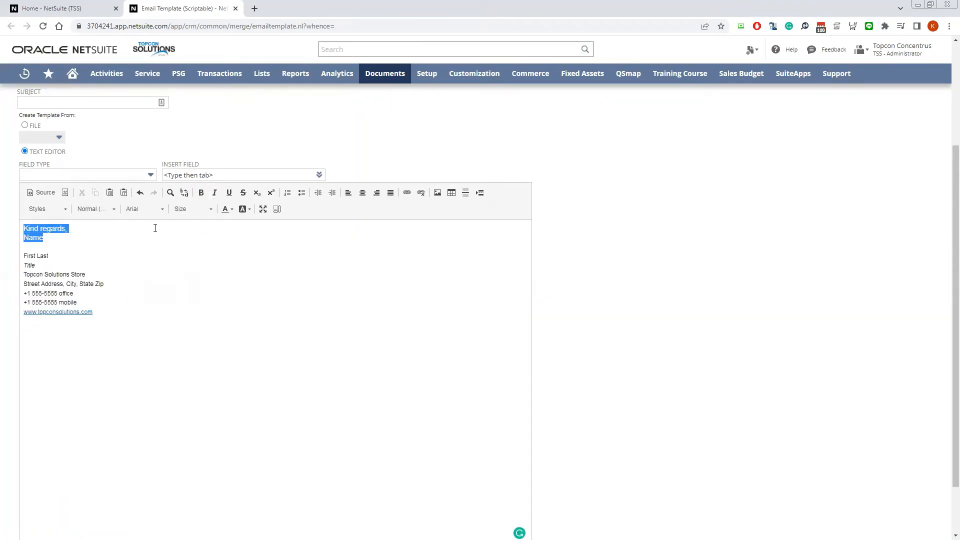
{"action": "left_click", "coordinate": [212, 213]}
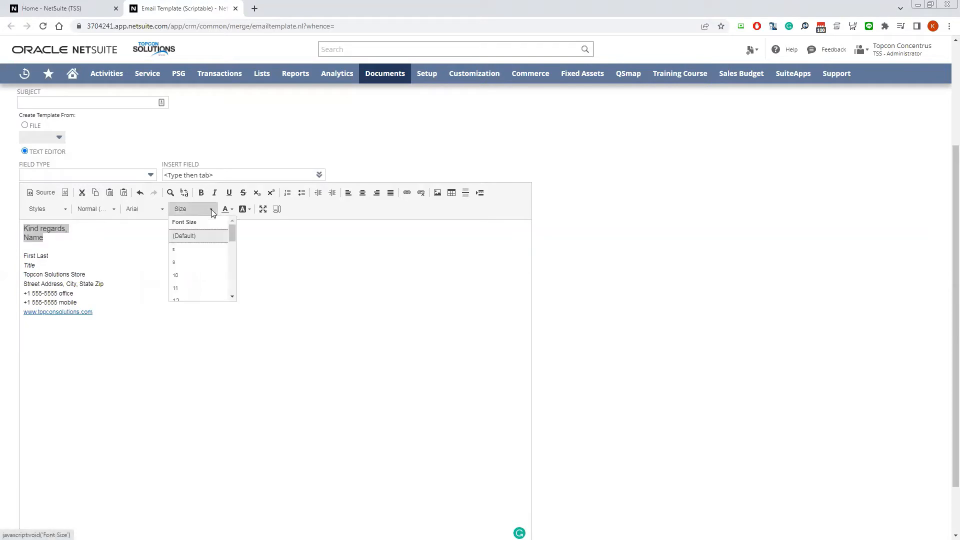
{"action": "left_click", "coordinate": [179, 289]}
{"action": "left_click", "coordinate": [99, 266]}
Set the font size of the contact details block, from "First Last" through the website link, to 9
{"action": "left_click_drag", "start_coordinate": [103, 313], "coordinate": [22, 254]}
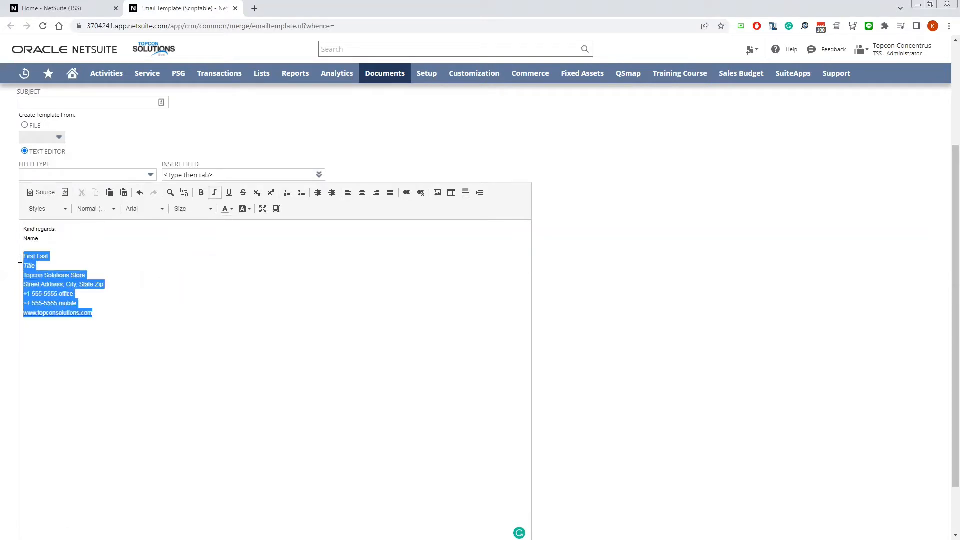
{"action": "left_click", "coordinate": [210, 210]}
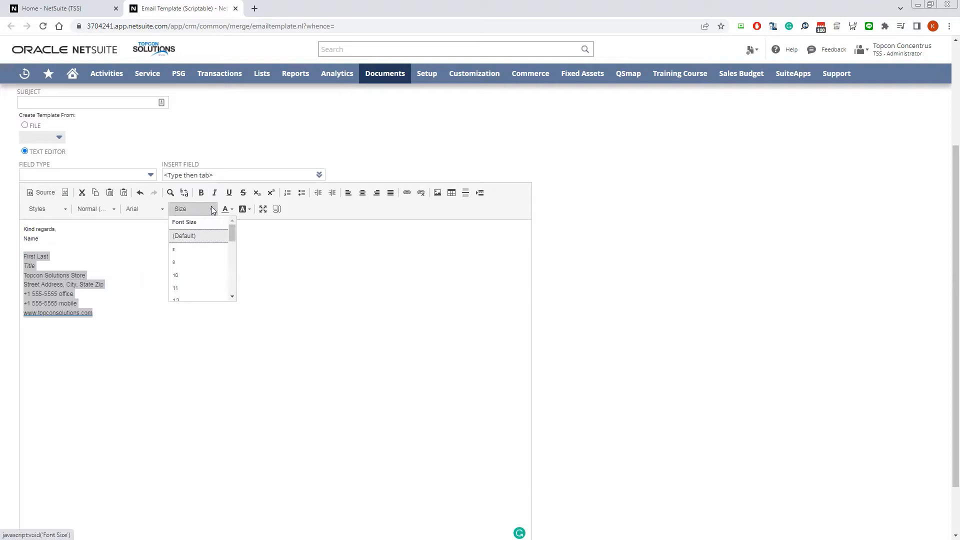
{"action": "left_click", "coordinate": [205, 260]}
{"action": "left_click", "coordinate": [185, 305]}
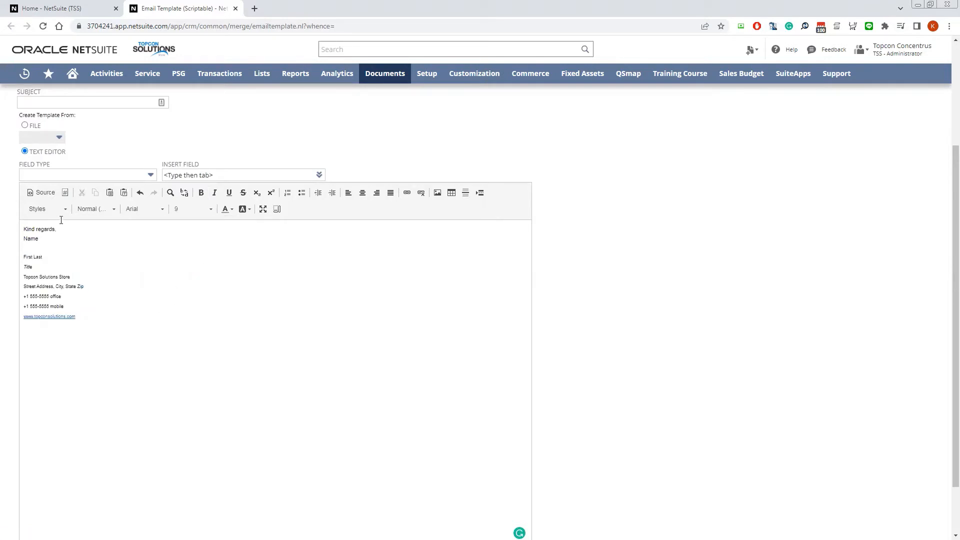
Replace both name placeholders in the signature with the sender's full name and the title placeholder with Admin
{"action": "double_click", "coordinate": [35, 239]}
{"action": "type", "text": "John Doe"}
{"action": "left_click_drag", "start_coordinate": [49, 256], "coordinate": [19, 259]}
{"action": "type", "text": "Joh"}
{"action": "double_click", "coordinate": [27, 267]}
{"action": "type", "text": "Admin"}
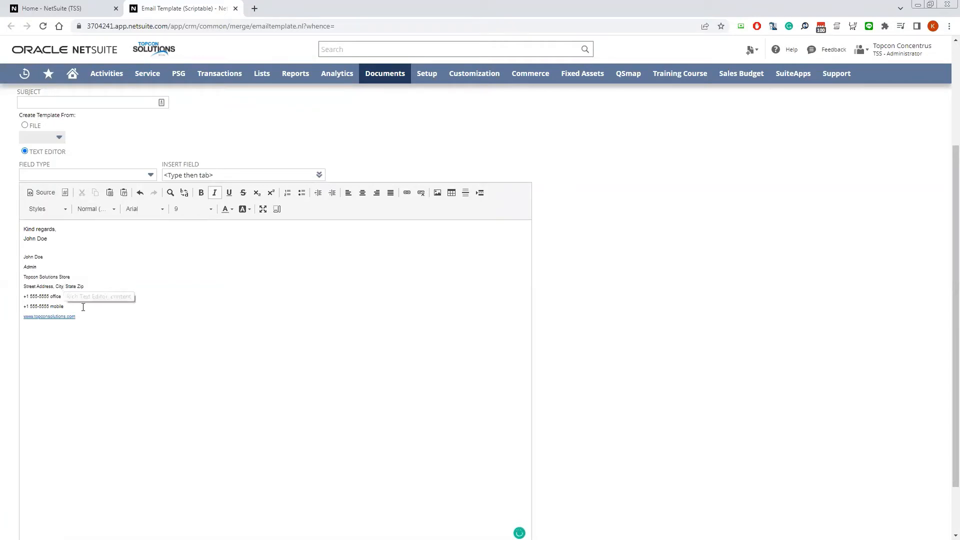
Show the HTML source of the formatted signature and copy all of its code
{"action": "left_click_drag", "start_coordinate": [88, 315], "coordinate": [22, 226]}
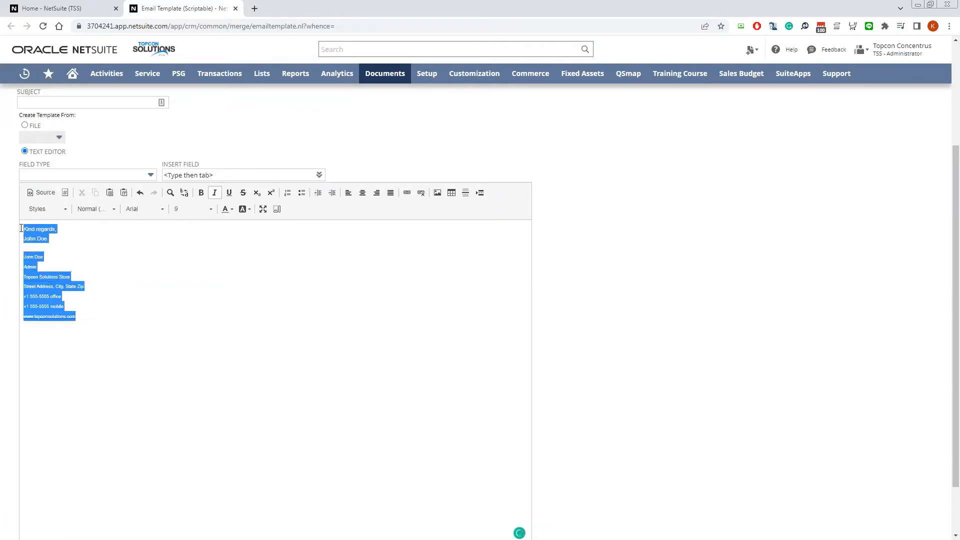
{"action": "left_click", "coordinate": [140, 298]}
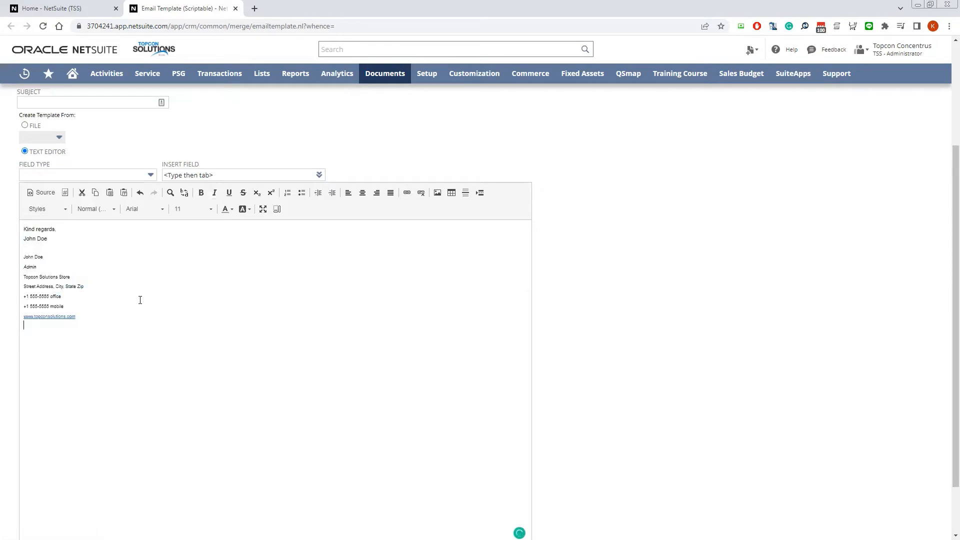
{"action": "left_click", "coordinate": [44, 194]}
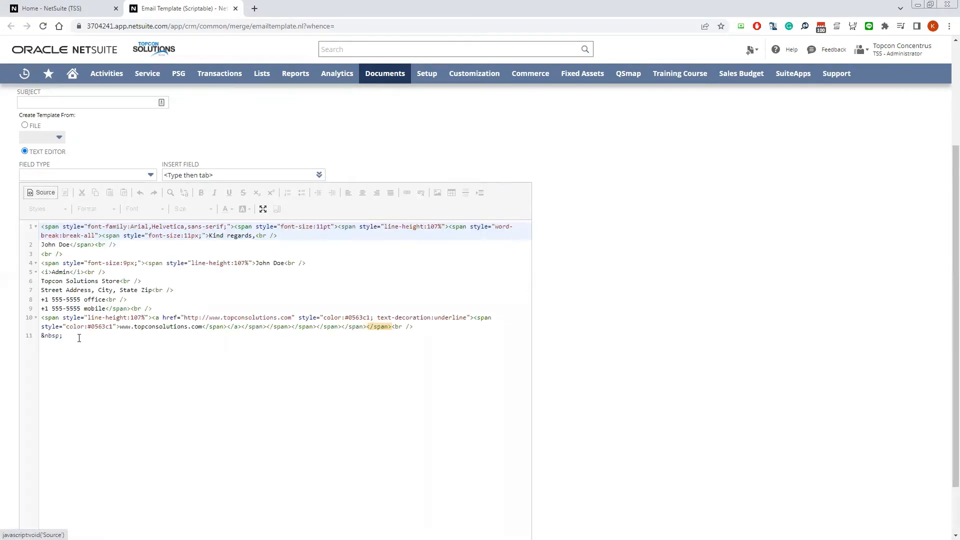
{"action": "left_click", "coordinate": [78, 337]}
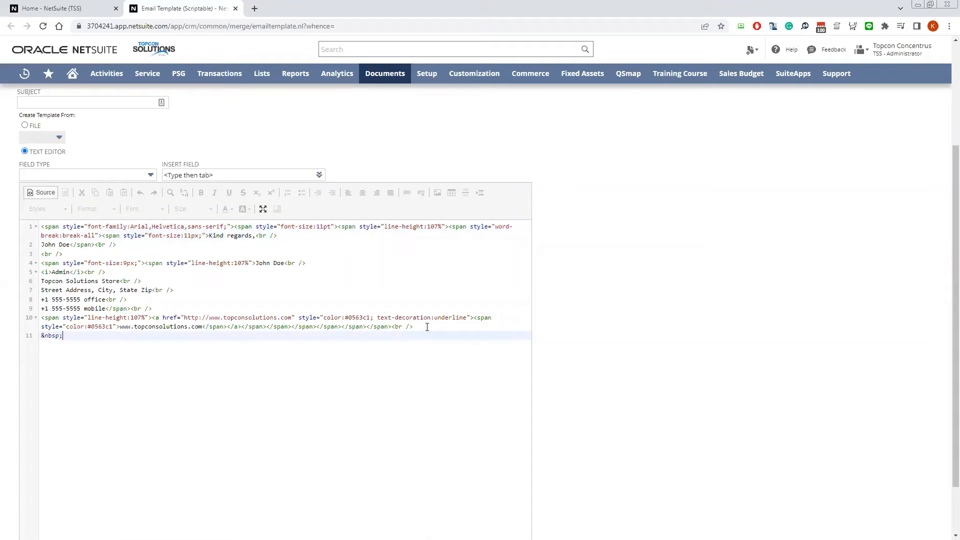
{"action": "left_click_drag", "start_coordinate": [426, 327], "coordinate": [30, 227]}
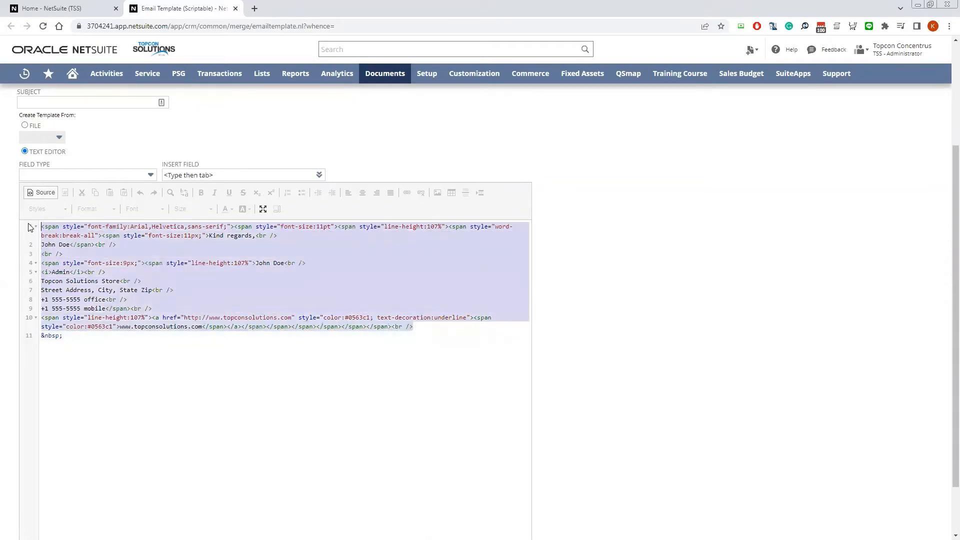
{"action": "left_click_drag", "start_coordinate": [87, 339], "coordinate": [40, 208]}
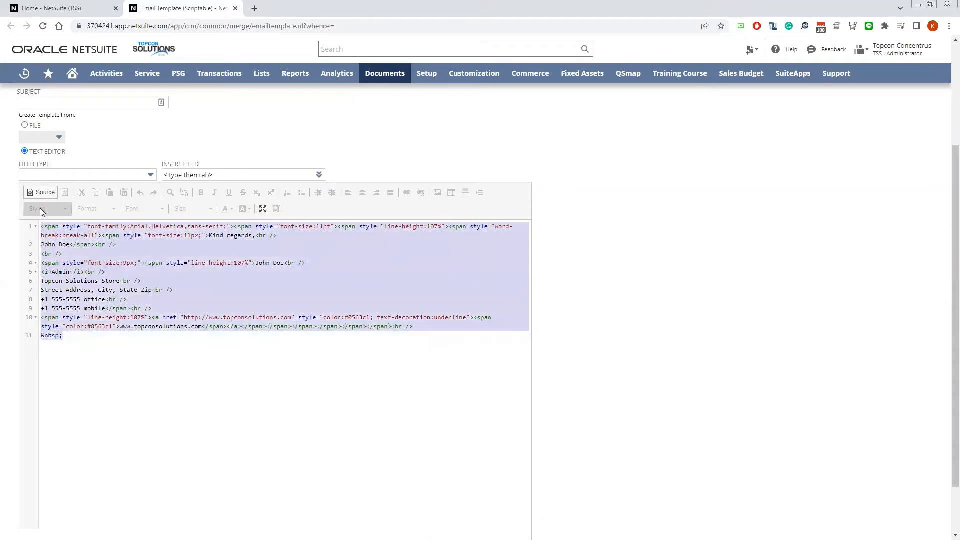
Return to the NetSuite Home browser tab and open the Set Preferences page
{"action": "left_click", "coordinate": [60, 6]}
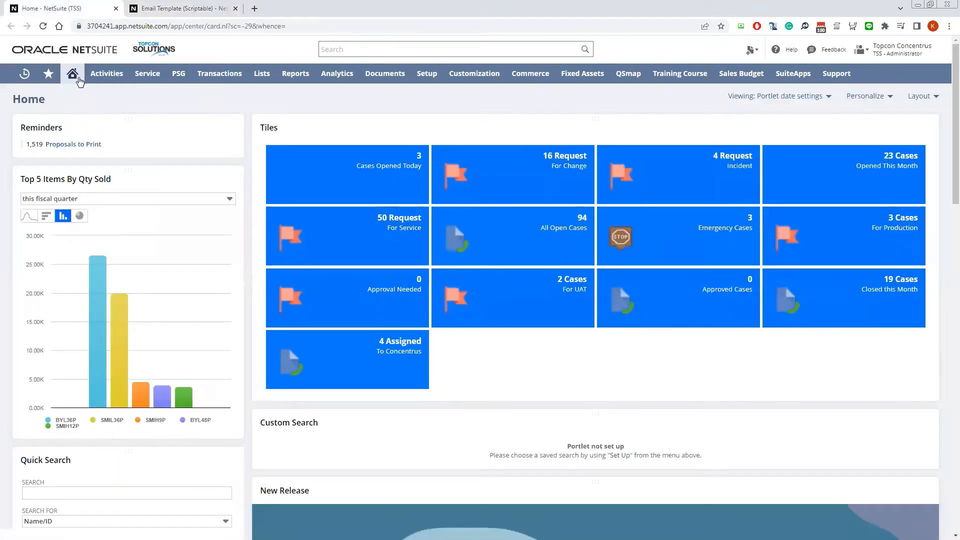
{"action": "mouse_move", "coordinate": [73, 73]}
{"action": "left_click", "coordinate": [90, 114]}
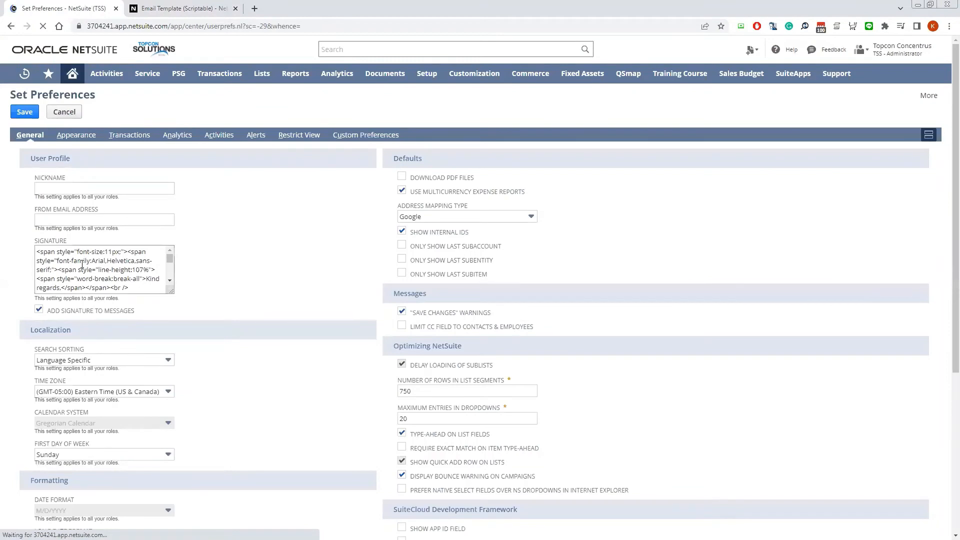
Clear the existing code in the Signature preference and paste the copied signature HTML in its place
{"action": "left_click", "coordinate": [82, 265]}
{"action": "key", "text": "ctrl+a"}
{"action": "key", "text": "Delete"}
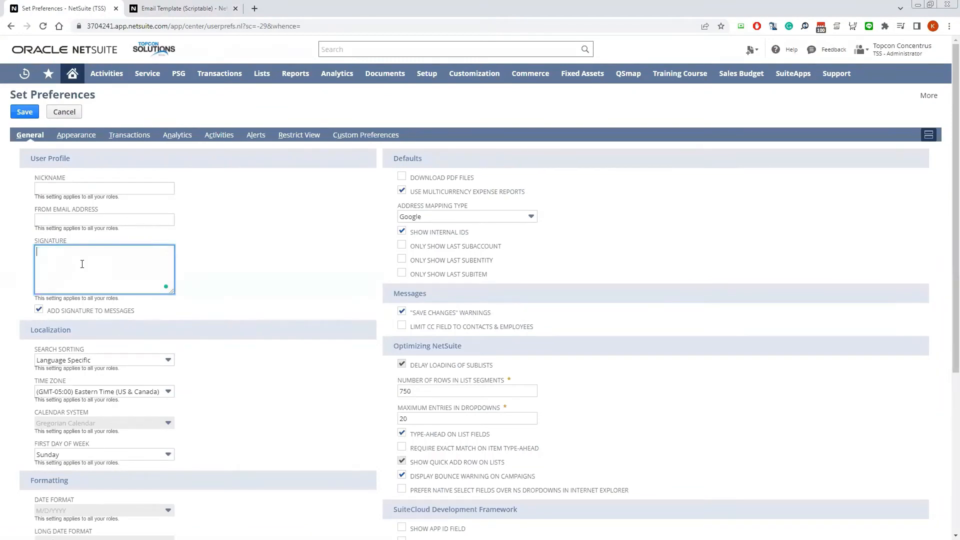
{"action": "left_click", "coordinate": [291, 234]}
{"action": "left_click", "coordinate": [68, 264]}
{"action": "key", "text": "ctrl+v"}
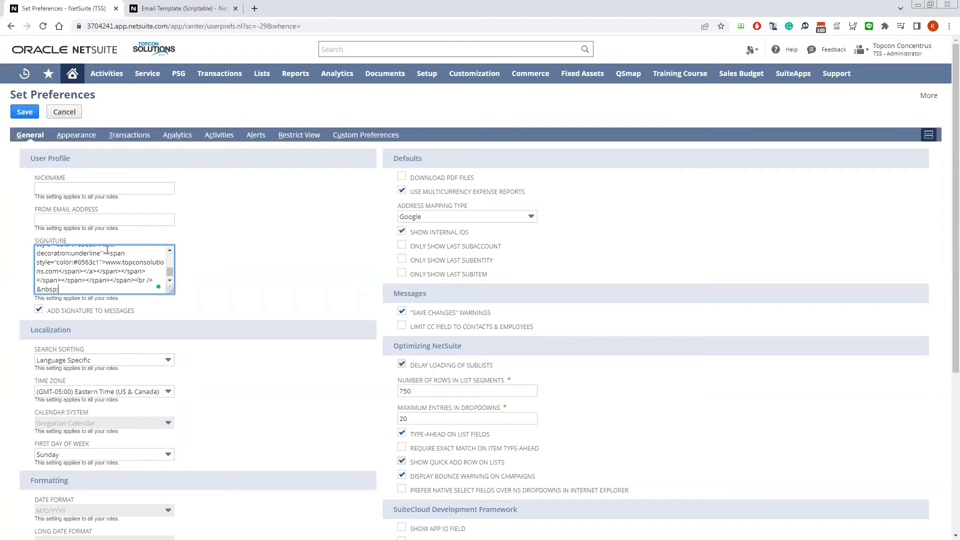
{"action": "left_click", "coordinate": [176, 8]}
{"action": "left_click", "coordinate": [42, 10]}
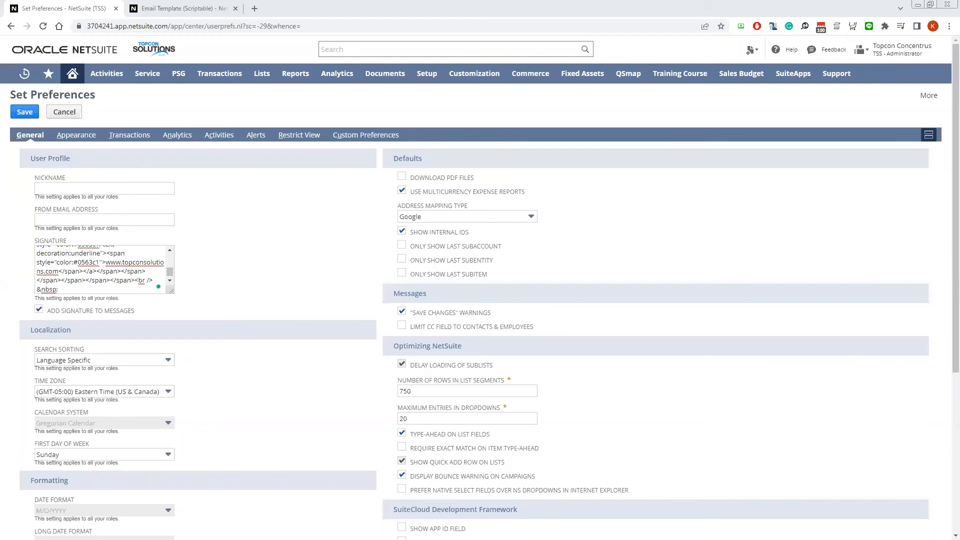
Switch to the Word signature document and paste the HTML image tag below the website link
{"action": "key", "text": "alt+Tab"}
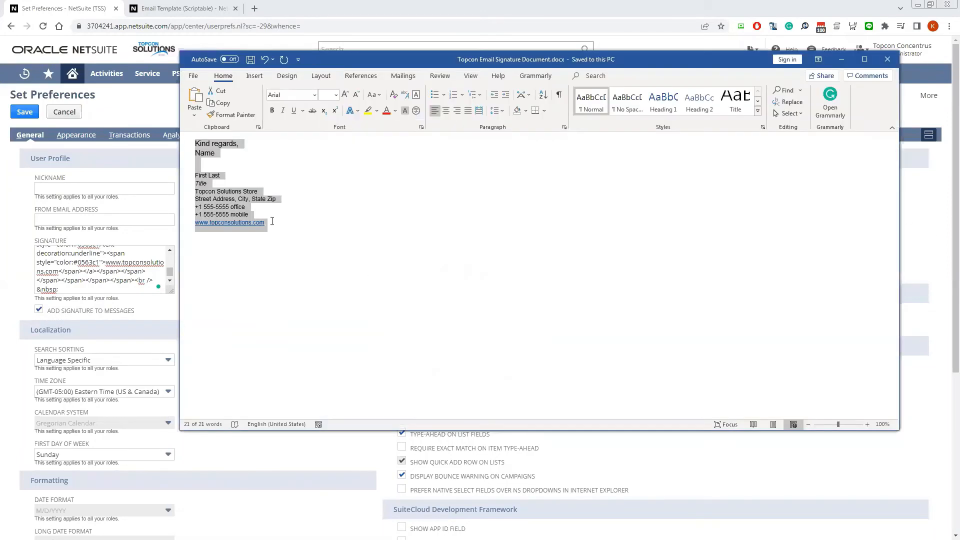
{"action": "left_click", "coordinate": [288, 229]}
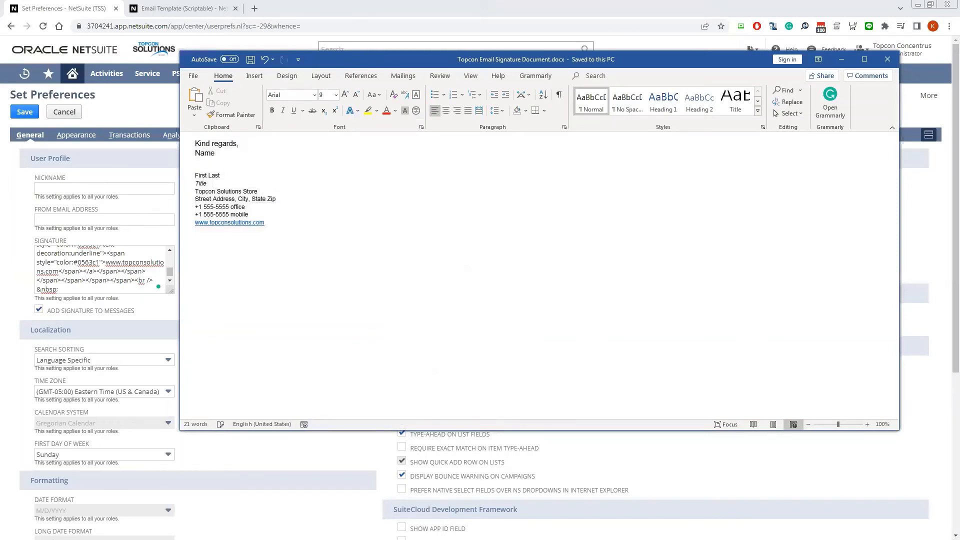
{"action": "key", "text": "ctrl+v"}
{"action": "key", "text": "ctrl+z"}
{"action": "right_click", "coordinate": [211, 261]}
{"action": "left_click", "coordinate": [260, 308]}
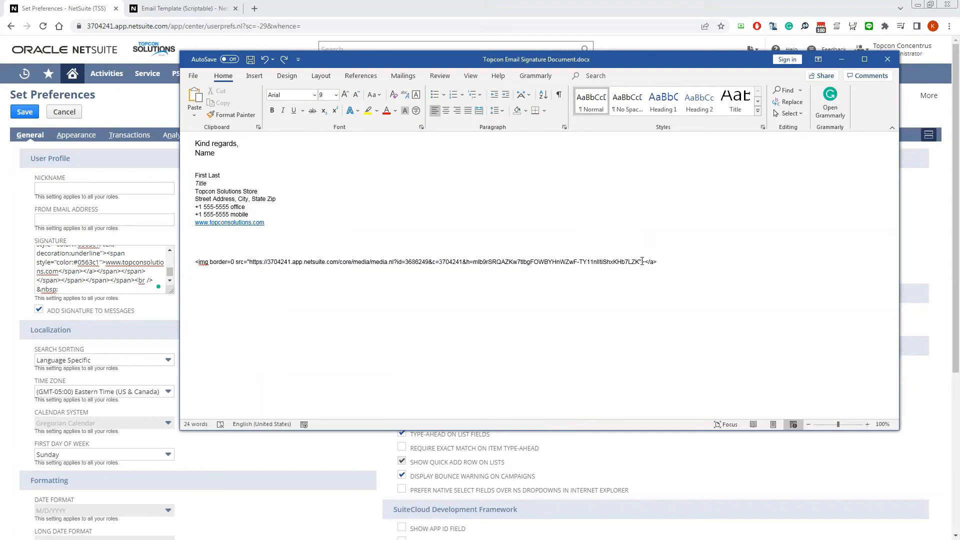
Copy the HTML image tag from the Word document and paste it over the trailing &nbsp; in NetSuite's Signature preference
{"action": "left_click_drag", "start_coordinate": [642, 261], "coordinate": [198, 266]}
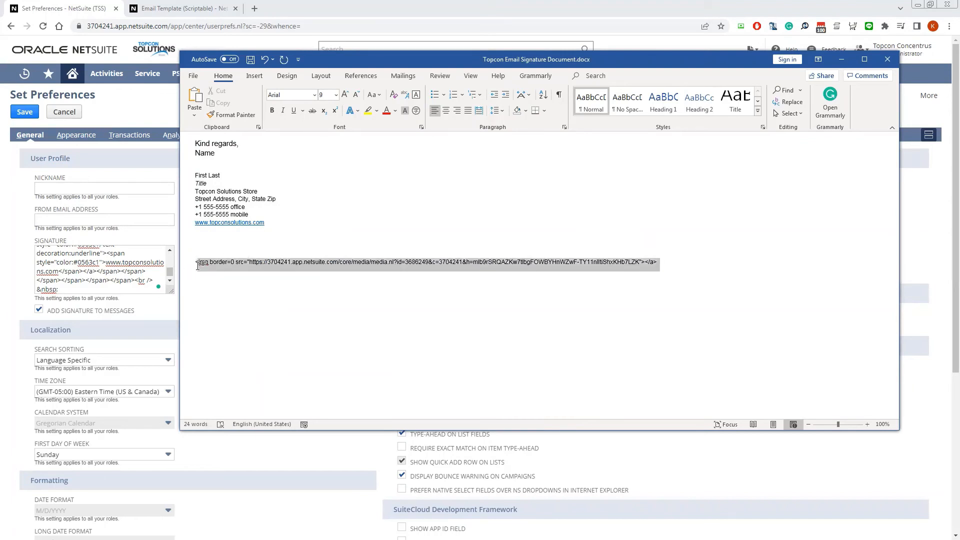
{"action": "left_click", "coordinate": [70, 289]}
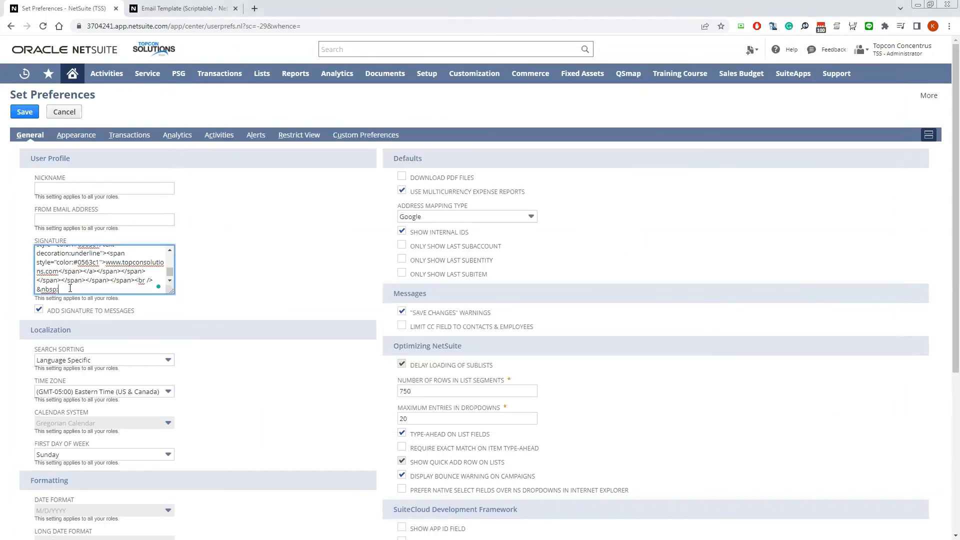
{"action": "triple_click", "coordinate": [71, 286]}
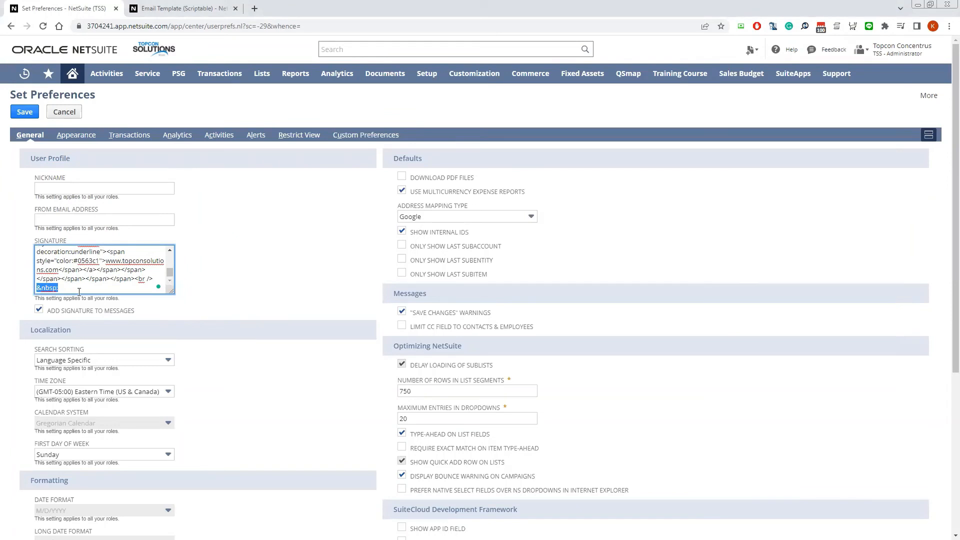
{"action": "key", "text": "ctrl+v"}
{"action": "key", "text": "ctrl+z"}
{"action": "key", "text": "ctrl+v"}
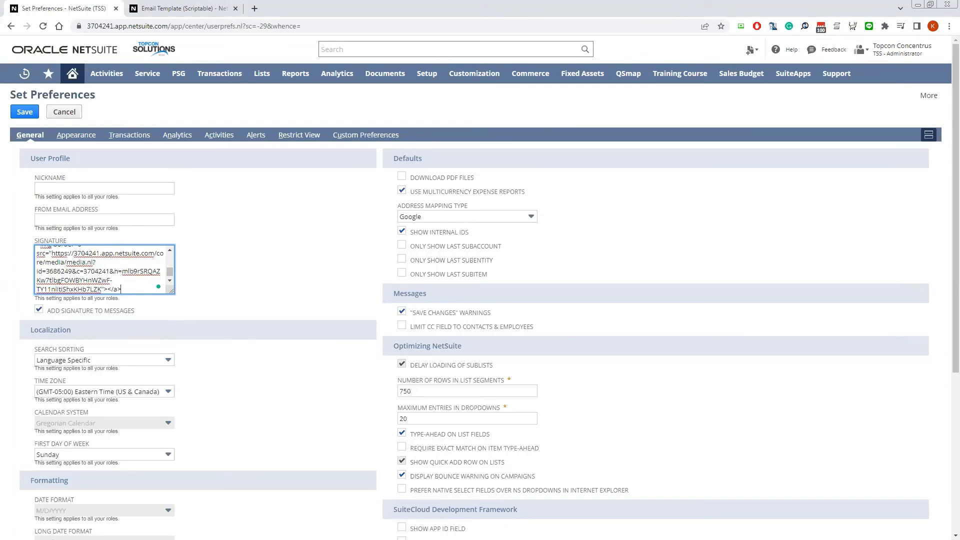
Compare the Word signature document with the Signature preference code and save the preferences
{"action": "key", "text": "alt+Tab"}
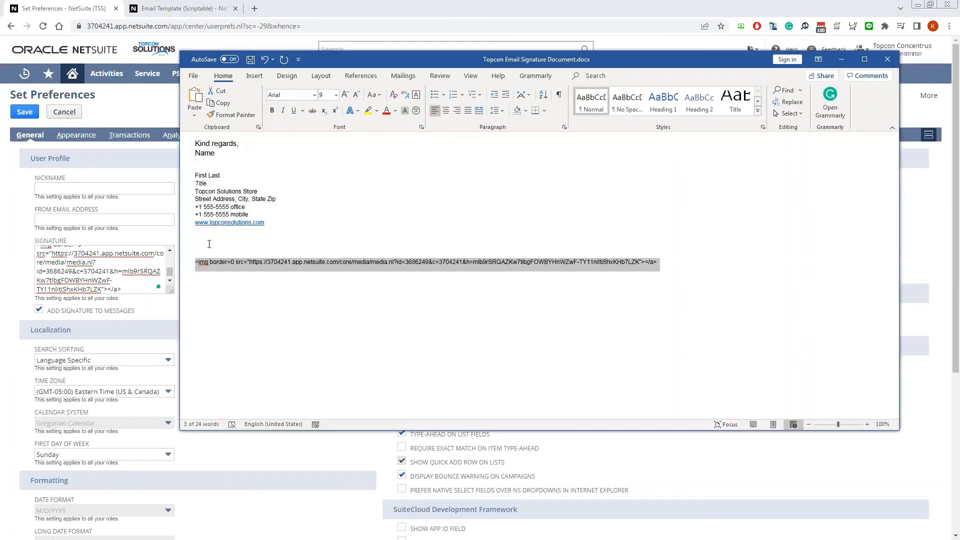
{"action": "left_click", "coordinate": [4, 258]}
{"action": "scroll", "coordinate": [150, 270], "scroll_direction": "up", "scroll_amount": 5}
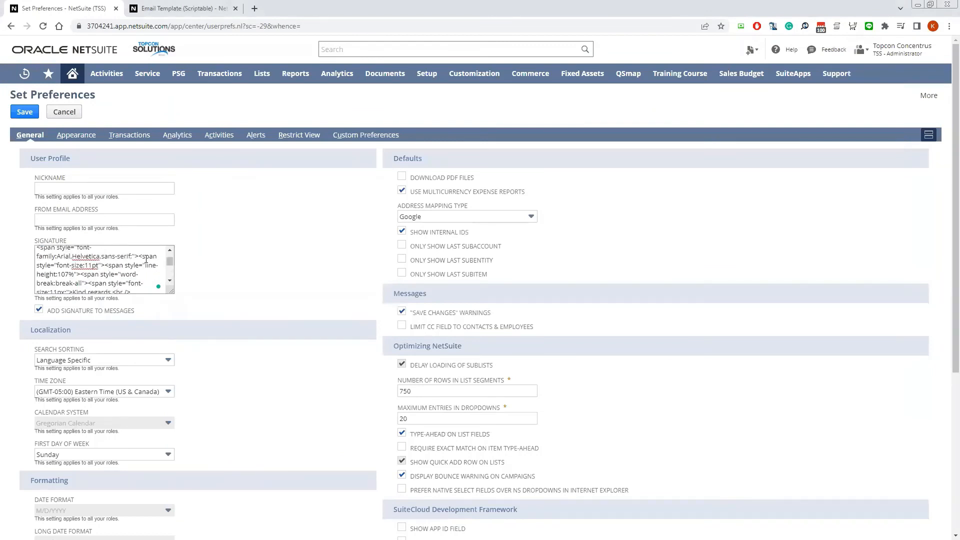
{"action": "left_click", "coordinate": [24, 112]}
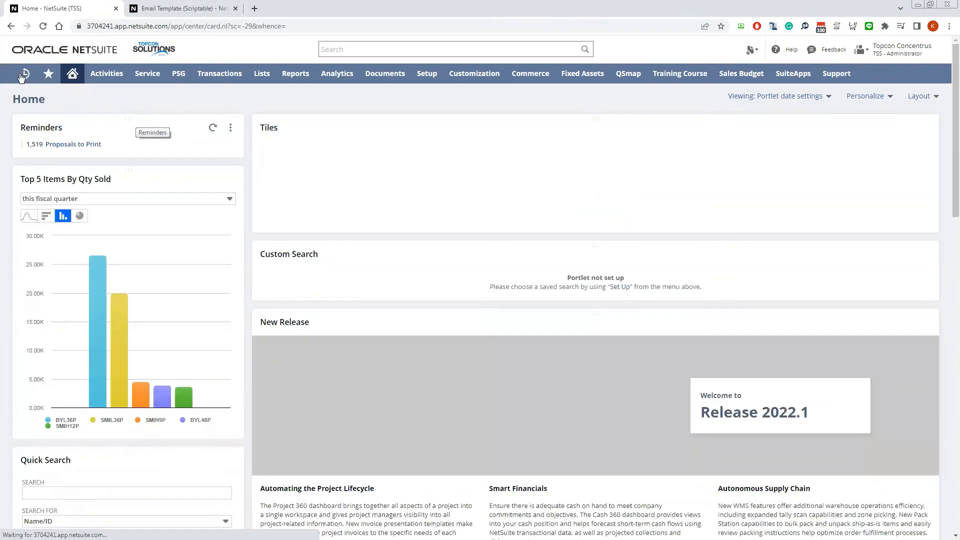
Open the latest sales order from the recent records in a new browser tab and create a new email from it
{"action": "mouse_move", "coordinate": [24, 74]}
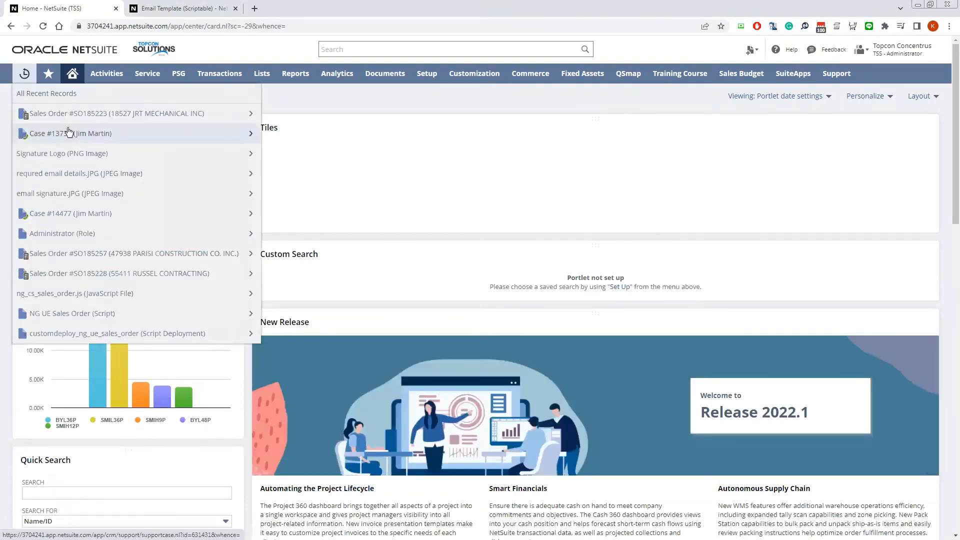
{"action": "right_click", "coordinate": [71, 118]}
{"action": "left_click", "coordinate": [116, 125]}
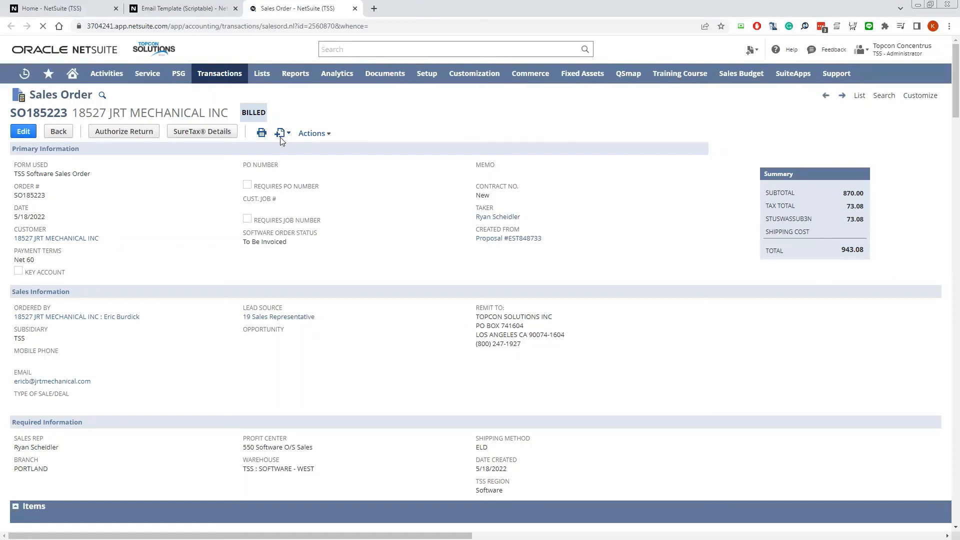
{"action": "mouse_move", "coordinate": [281, 133]}
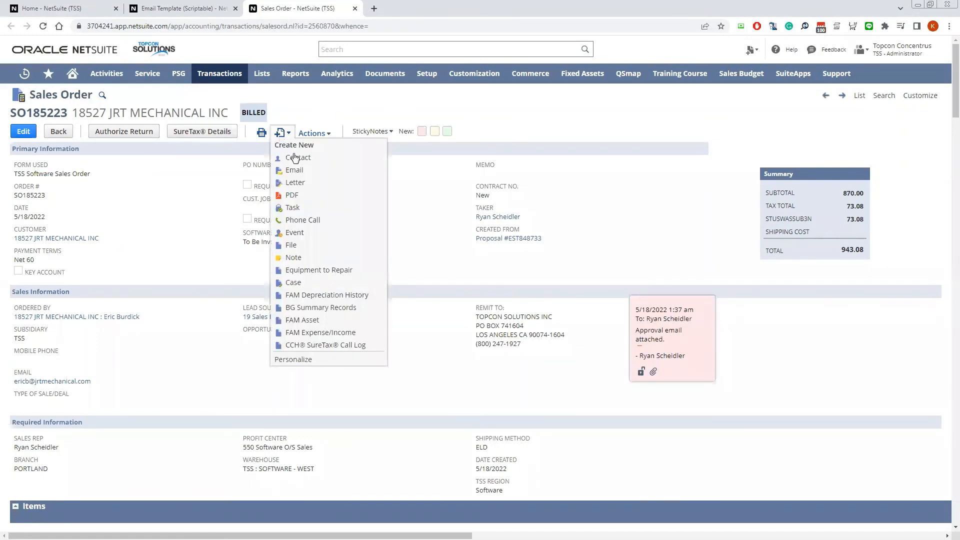
{"action": "left_click", "coordinate": [295, 170]}
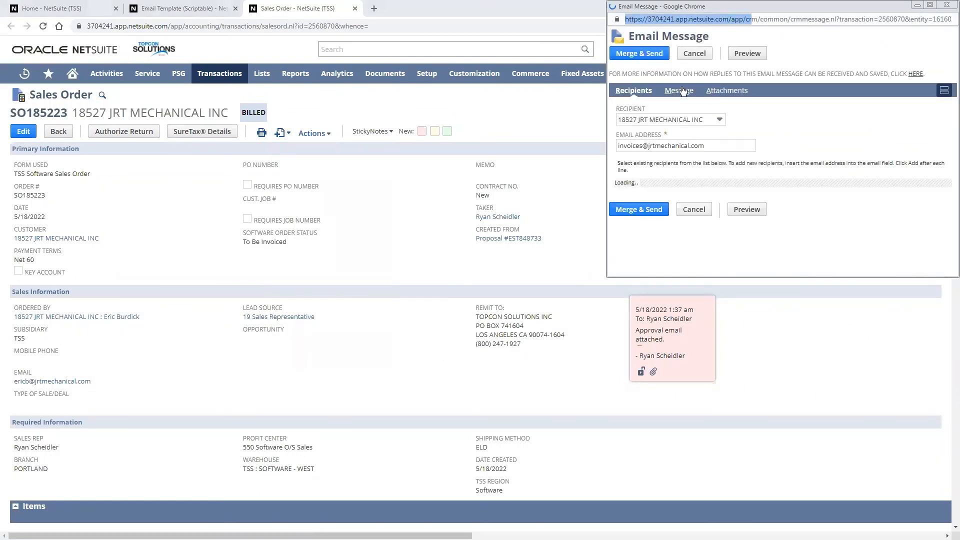
Show the email's message content in a maximized window and check the signature's text formatting and logo
{"action": "left_click", "coordinate": [684, 91]}
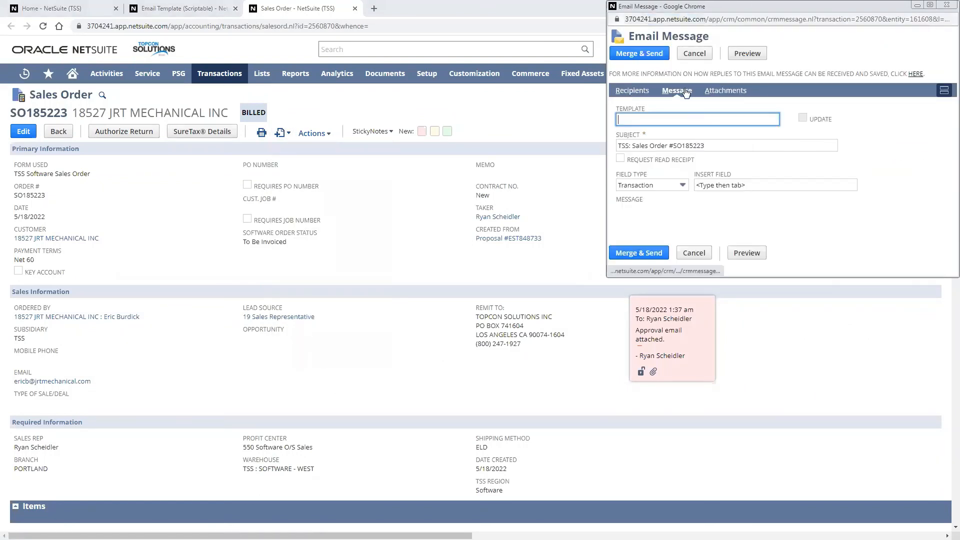
{"action": "double_click", "coordinate": [742, 11]}
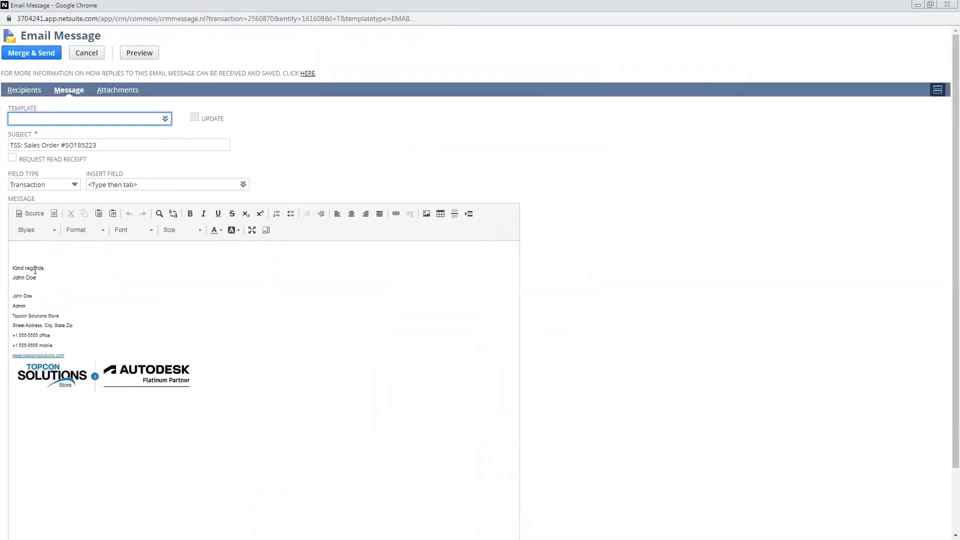
{"action": "left_click", "coordinate": [19, 271]}
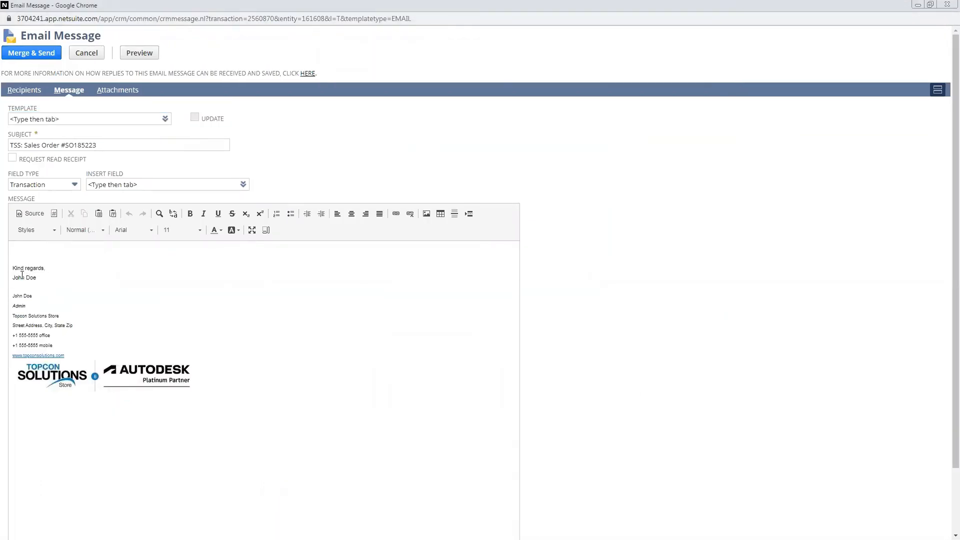
{"action": "left_click", "coordinate": [19, 306]}
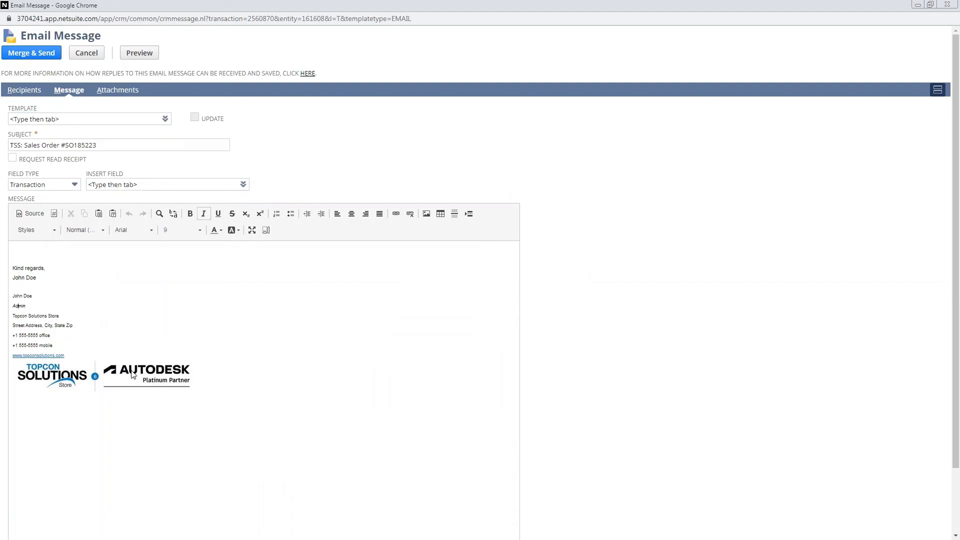